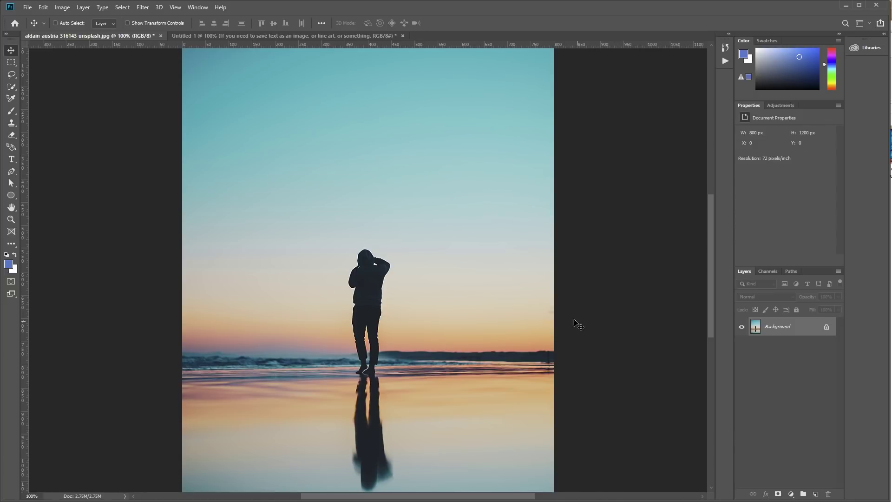
# Step: Open Save for Web (Legacy) for the photo, position the dialog, and zoom both previews to 200%
pyautogui.press('ctrl')
pyautogui.hotkey('ctrl', 'alt', 'shift', 's')
pyautogui.moveTo(467, 56); pyautogui.dragTo(409, 52)
pyautogui.moveTo(412, 255); pyautogui.dragTo(413, 147)
pyautogui.moveTo(472, 283); pyautogui.dragTo(438, 239)
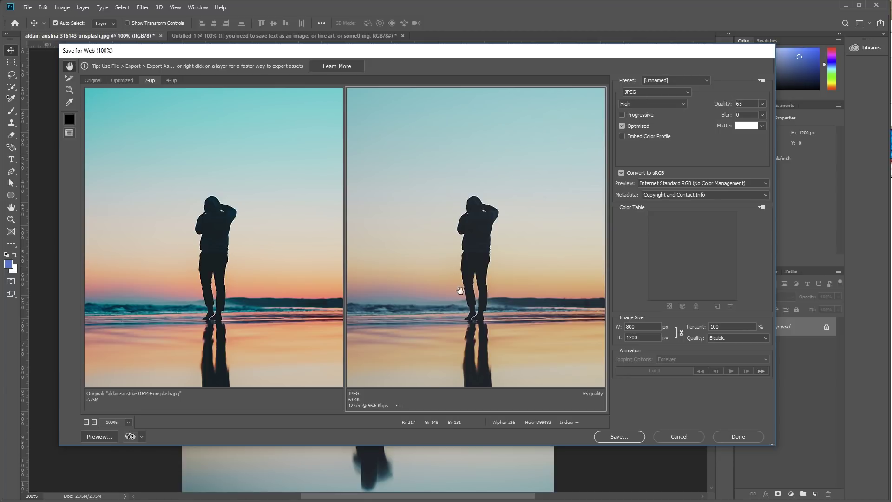
pyautogui.hotkey('ctrl', '+')
pyautogui.hotkey('ctrl', '+')
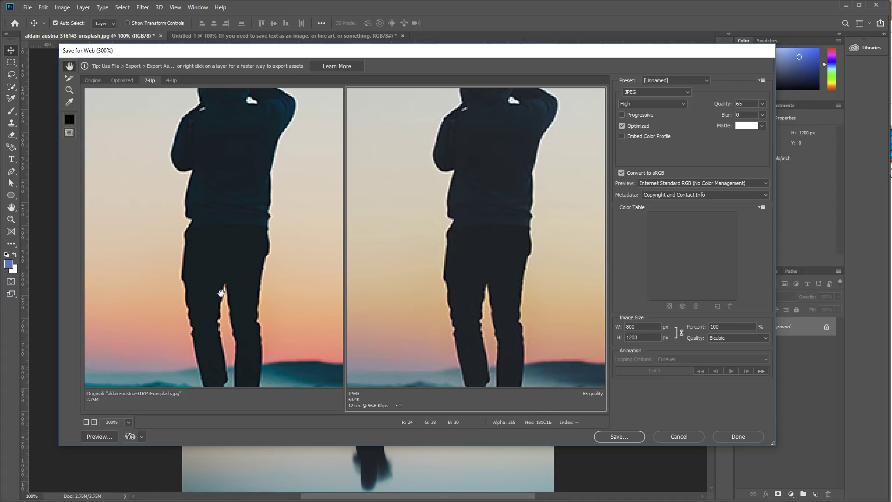
# Step: Raise the JPEG quality slider to 100 (Maximum), giving a 341.8K file
pyautogui.click(762, 104)
pyautogui.moveTo(754, 116); pyautogui.dragTo(764, 116)
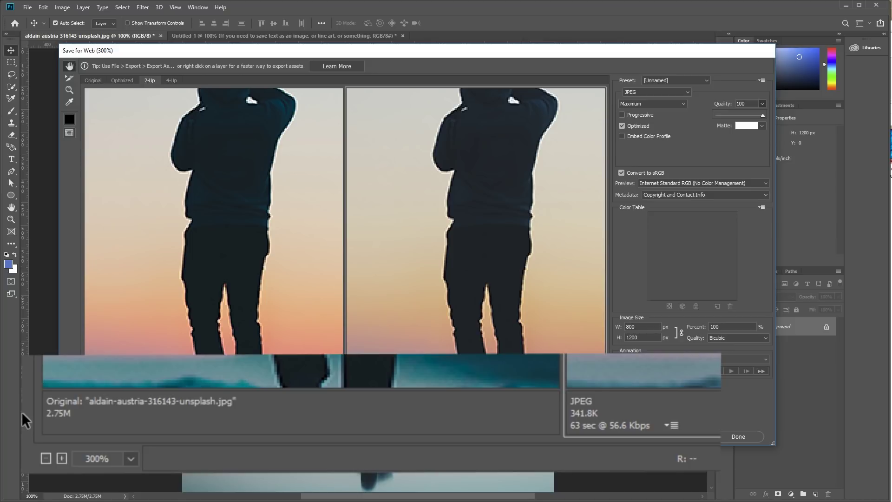
# Step: Compare JPEG qualities 67, 50, 45 and 0 to see how file size drops
pyautogui.moveTo(763, 115); pyautogui.dragTo(746, 117)
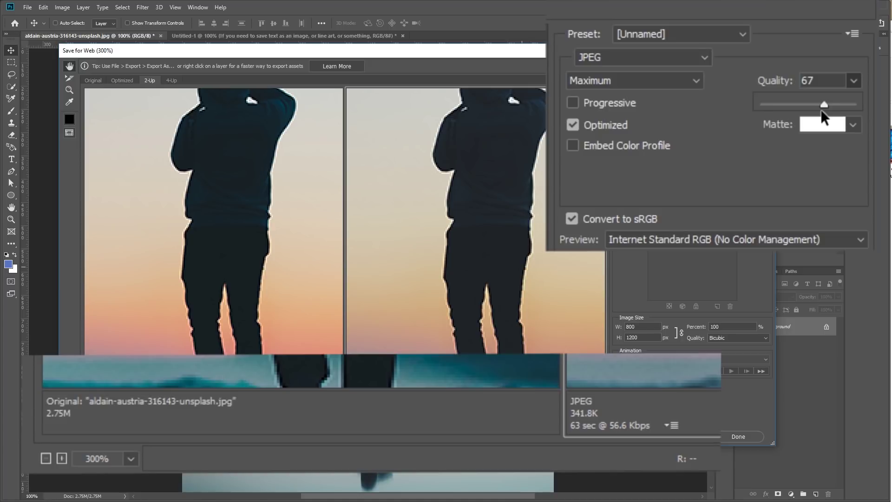
pyautogui.moveTo(821, 110); pyautogui.dragTo(809, 109)
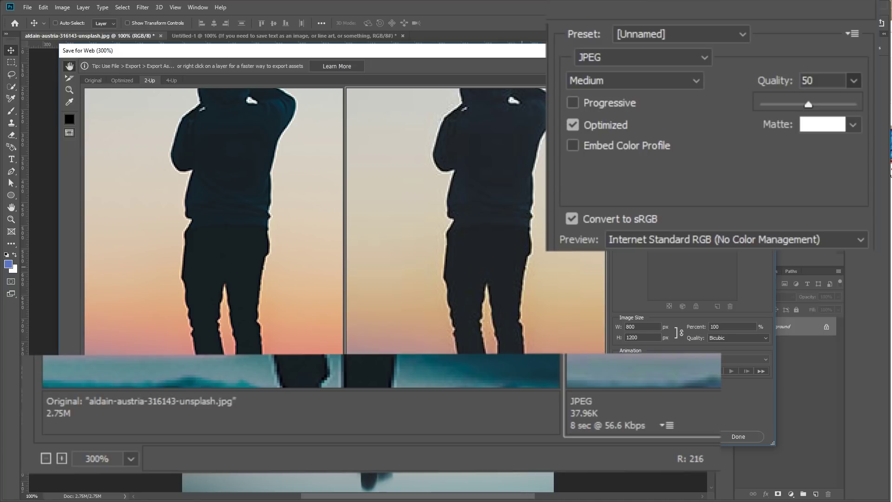
pyautogui.moveTo(808, 104); pyautogui.dragTo(777, 105)
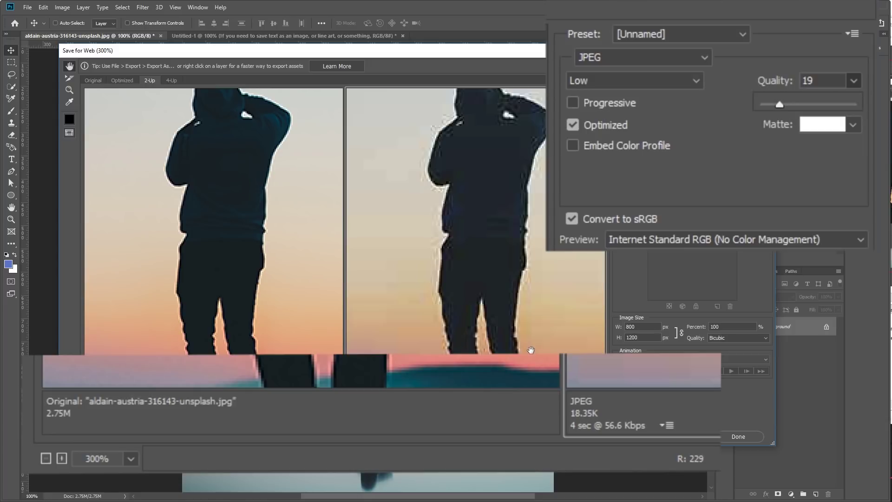
pyautogui.moveTo(779, 105); pyautogui.dragTo(738, 105)
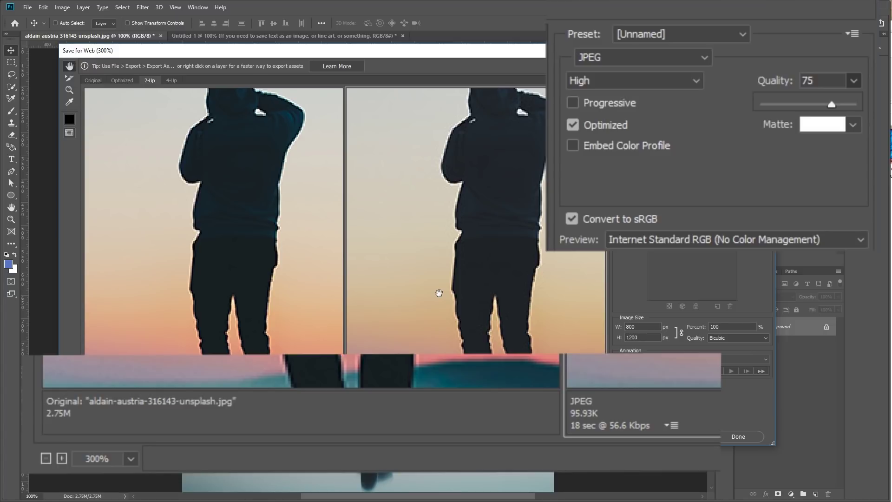
pyautogui.click(618, 57)
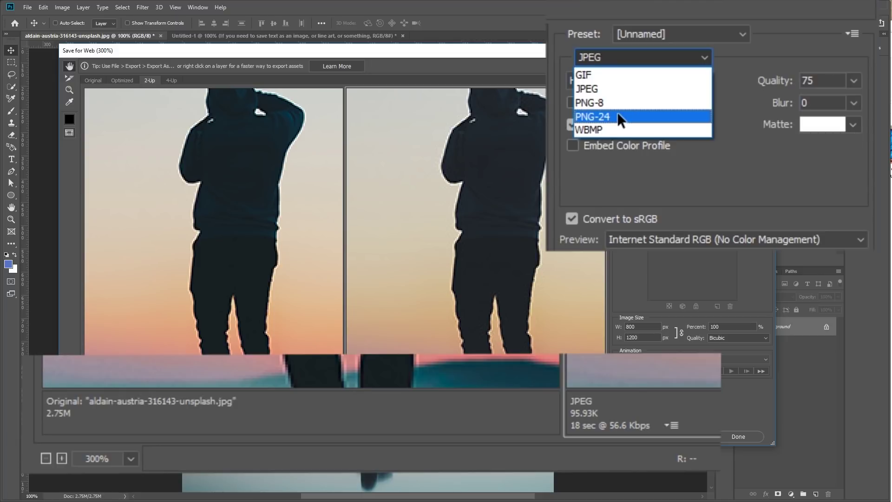
# Step: Try the photo as PNG-24 with transparency (790.5K) and as PNG-8 (242.1K)
pyautogui.click(618, 117)
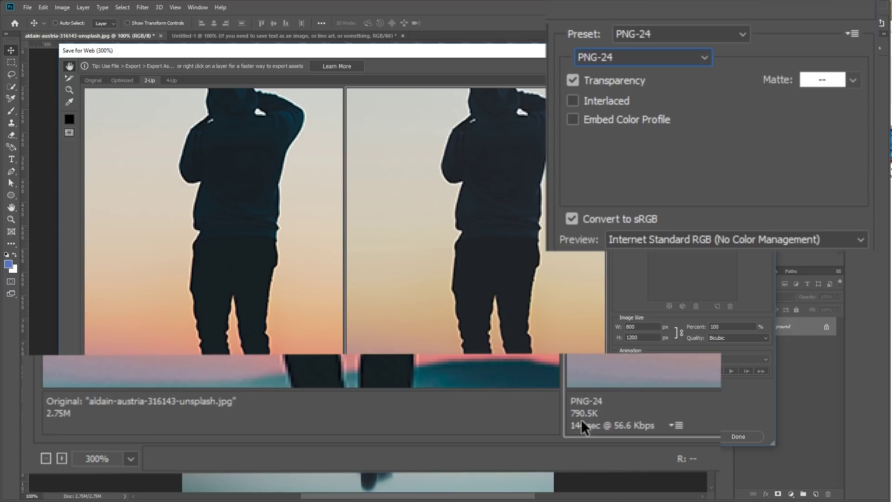
pyautogui.click(650, 57)
pyautogui.click(586, 88)
pyautogui.click(650, 57)
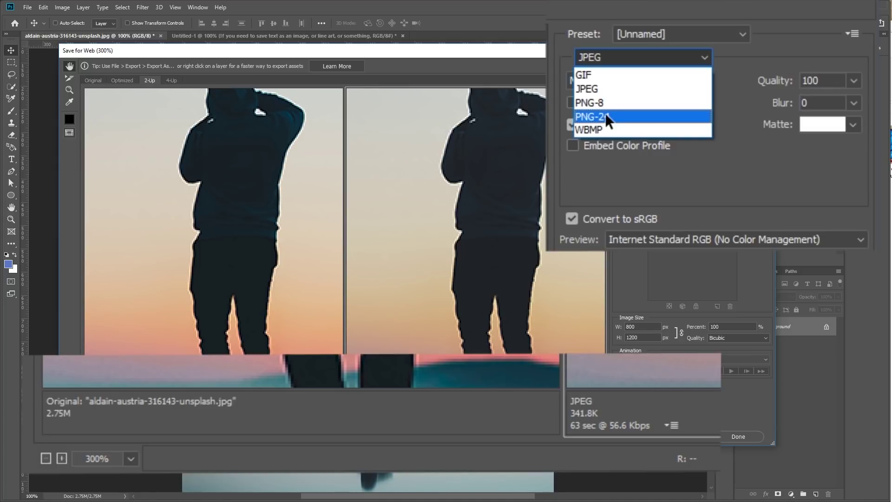
pyautogui.click(605, 116)
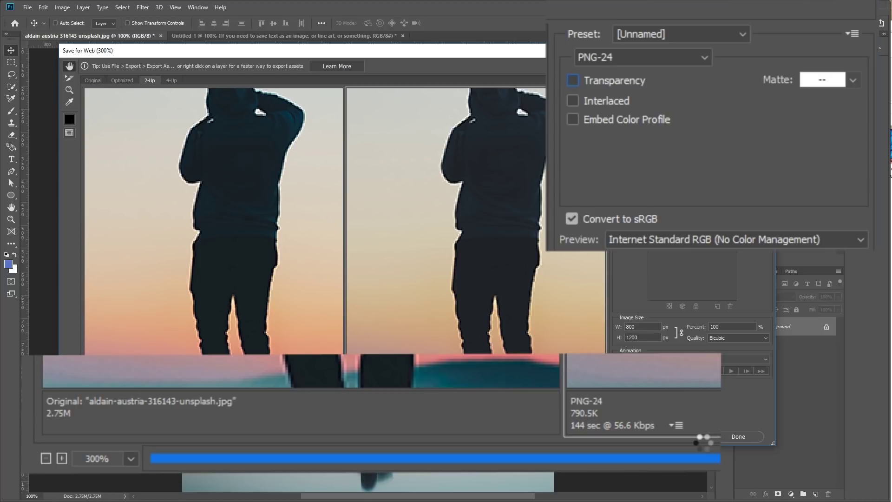
pyautogui.click(599, 82)
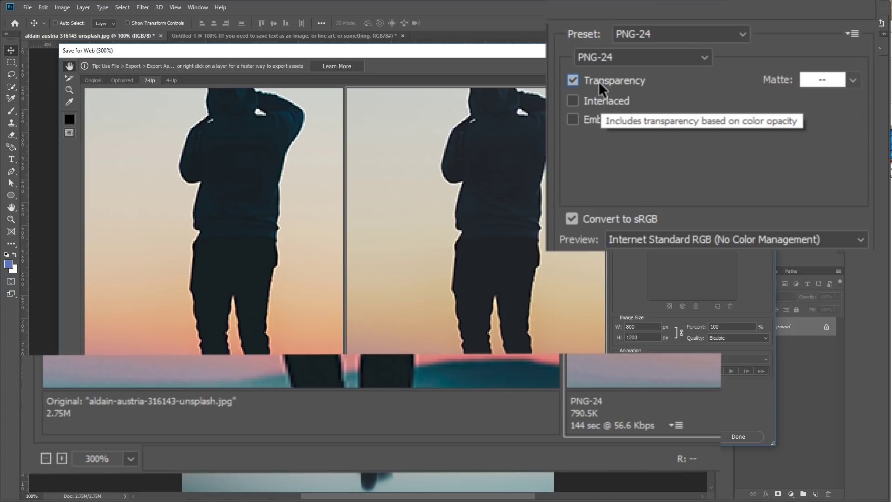
pyautogui.press('Up')
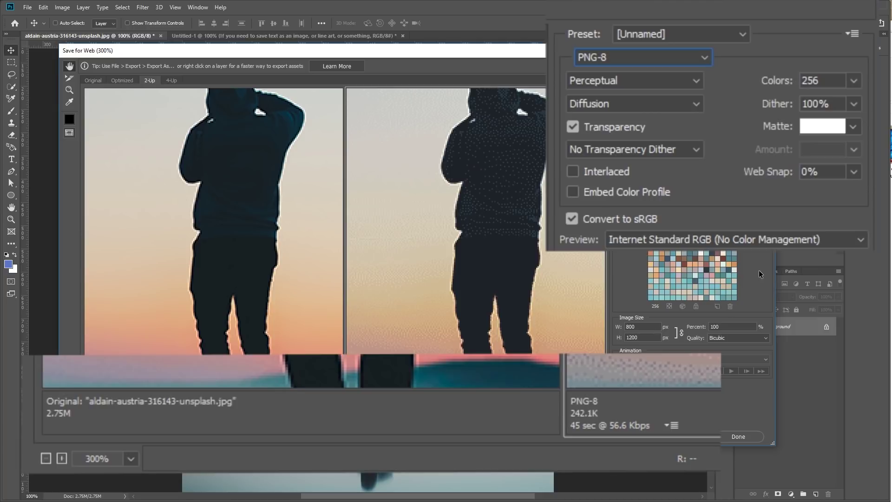
pyautogui.click(621, 58)
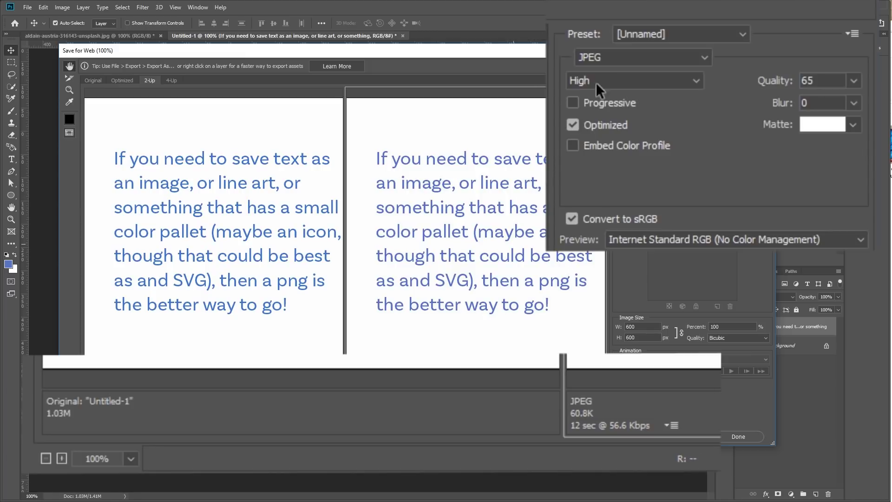
# Step: Zoom the text previews to 300% and compare PNG-24 and PNG-8 formats
pyautogui.hotkey('ctrl', '+')
pyautogui.hotkey('ctrl', '+')
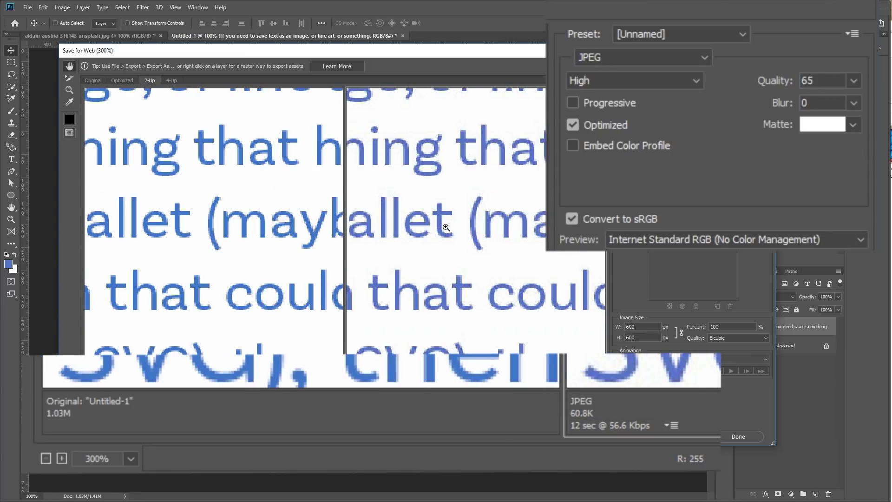
pyautogui.moveTo(489, 300); pyautogui.dragTo(658, 198)
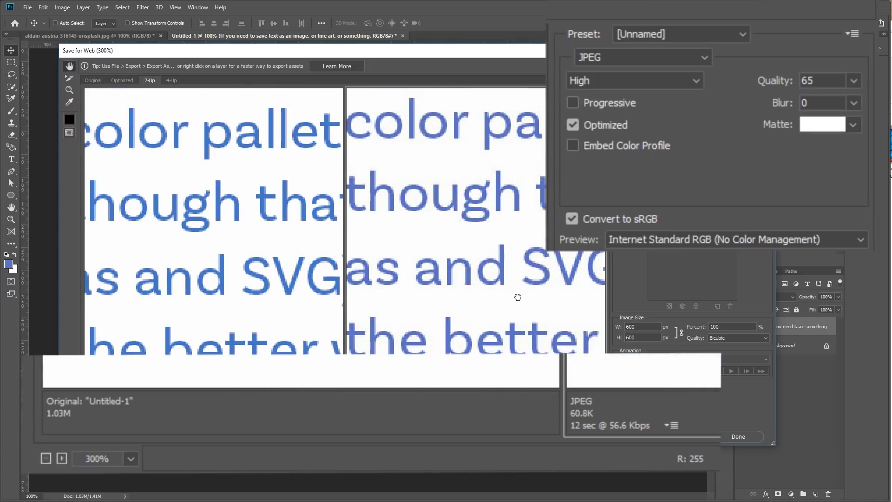
pyautogui.click(597, 56)
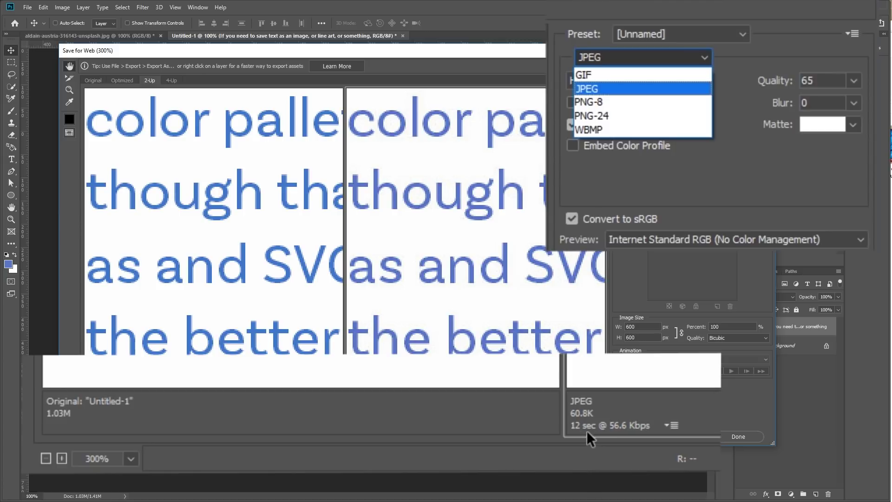
pyautogui.click(601, 116)
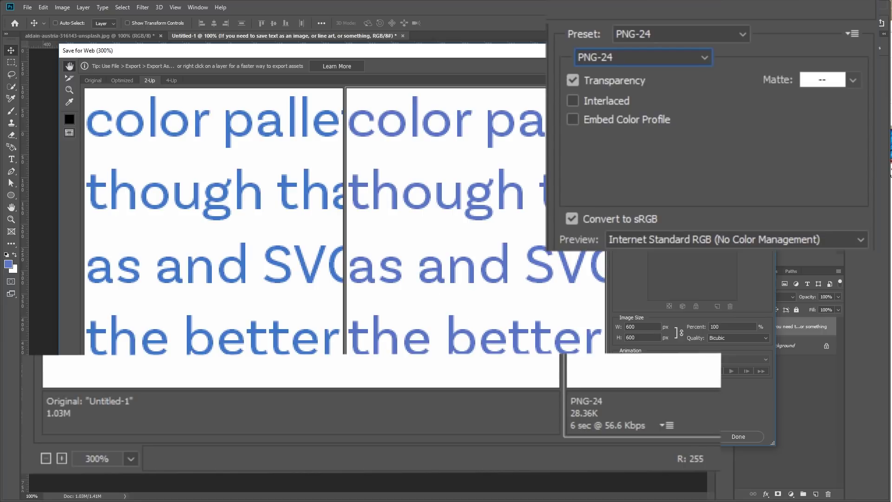
pyautogui.click(644, 57)
pyautogui.click(623, 102)
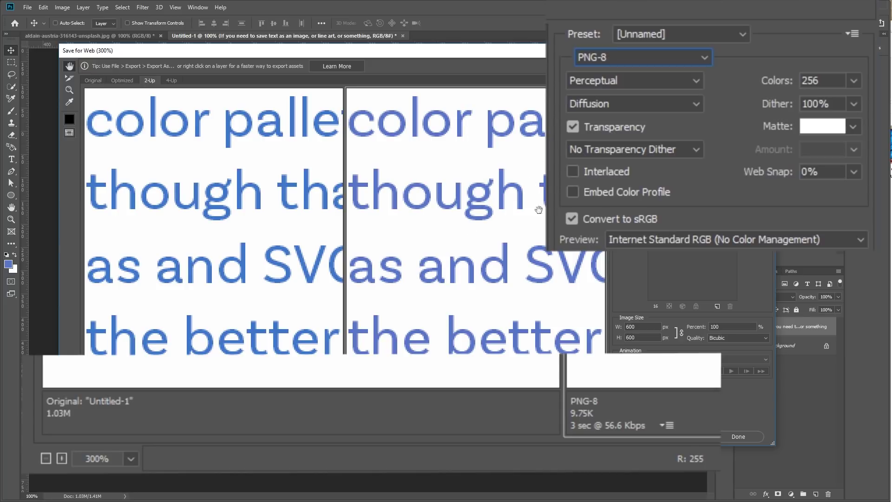
pyautogui.moveTo(474, 235); pyautogui.dragTo(525, 208)
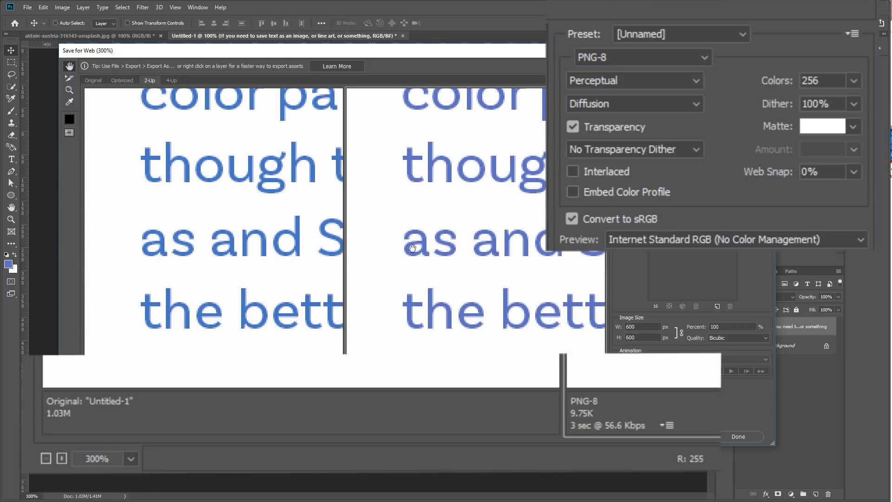
pyautogui.hotkey('ctrl', '-')
pyautogui.hotkey('ctrl', '-')
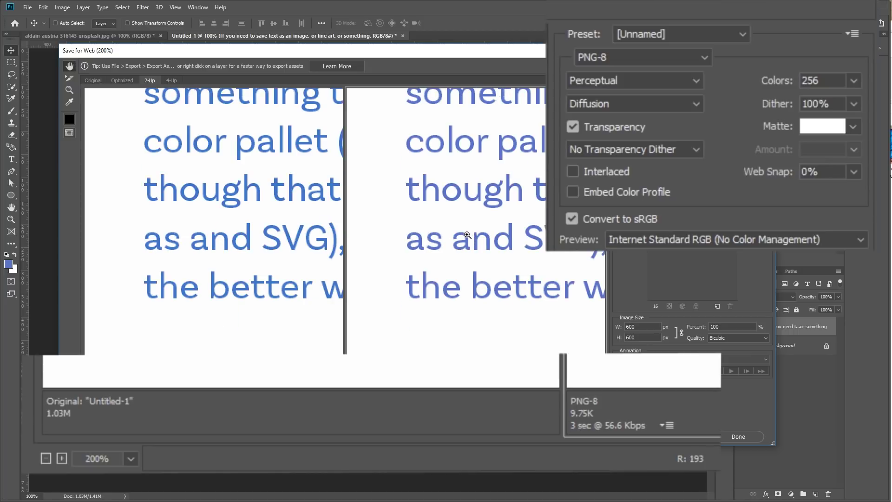
pyautogui.hotkey('ctrl', '+')
pyautogui.hotkey('ctrl', '+')
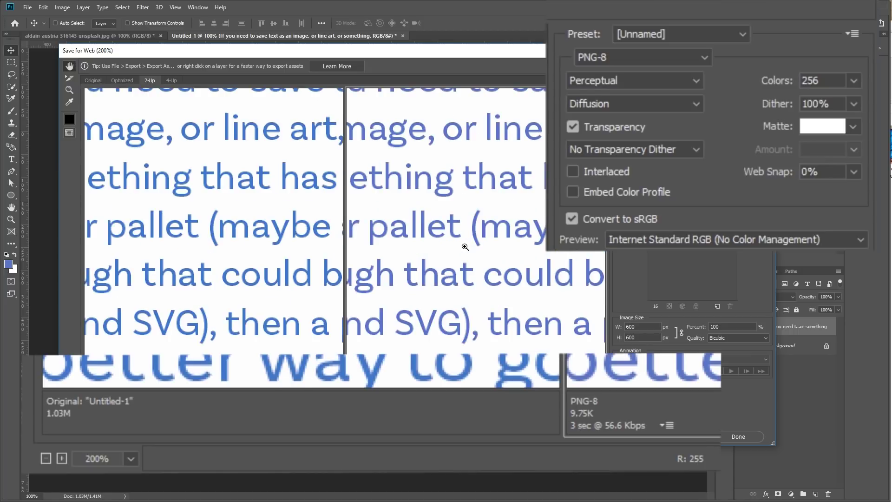
# Step: Switch the text graphic back to JPEG and lower quality to 16, giving 20.82K
pyautogui.click(628, 56)
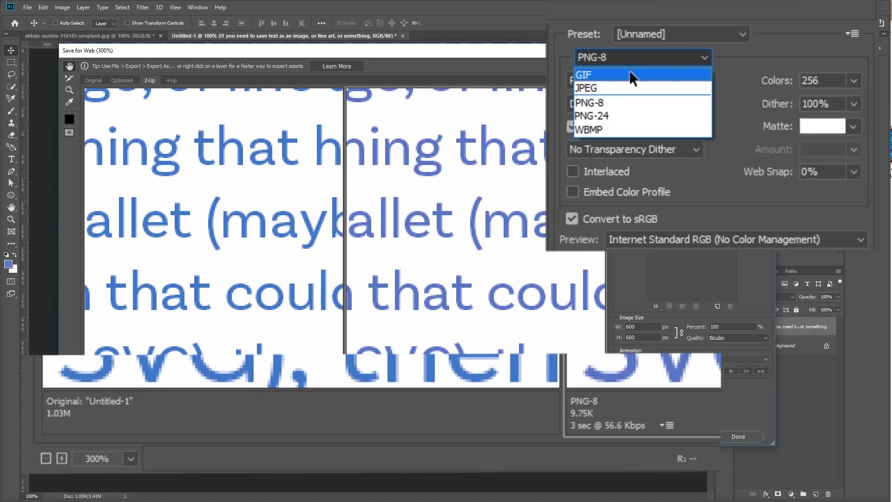
pyautogui.click(620, 87)
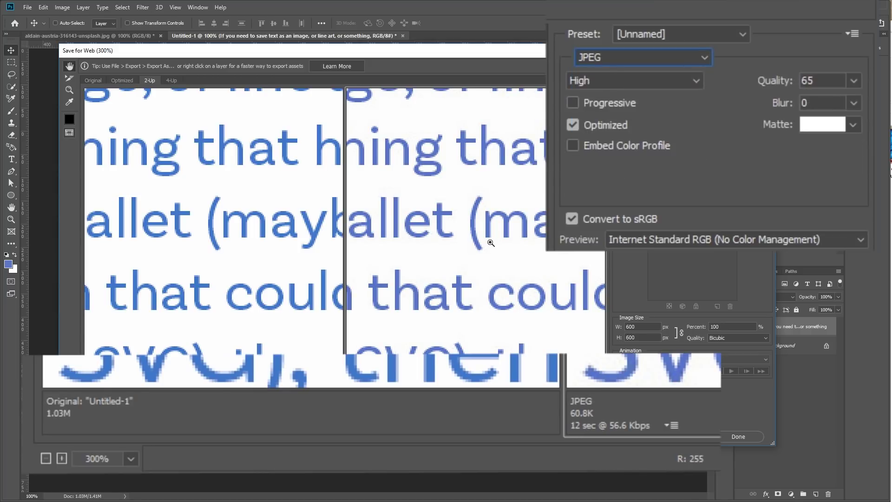
pyautogui.hotkey('ctrl', '+')
pyautogui.hotkey('ctrl', '+')
pyautogui.scroll(2, 490, 242)
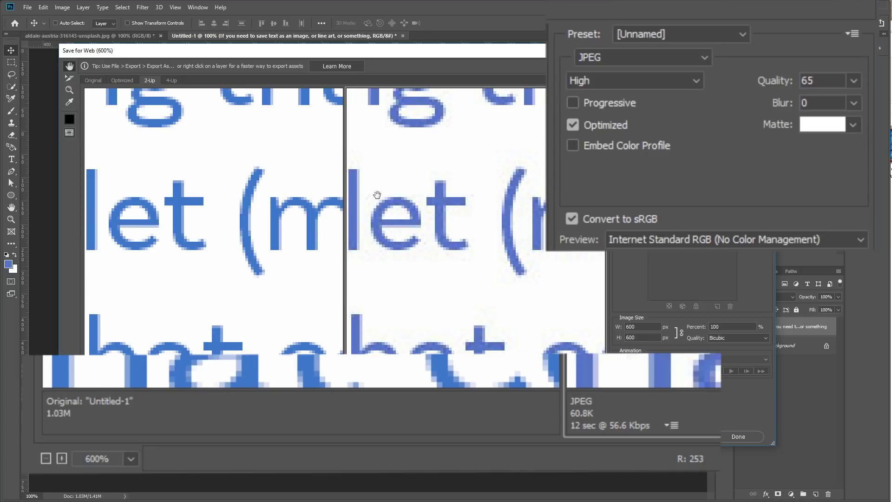
pyautogui.click(854, 80)
pyautogui.click(802, 101)
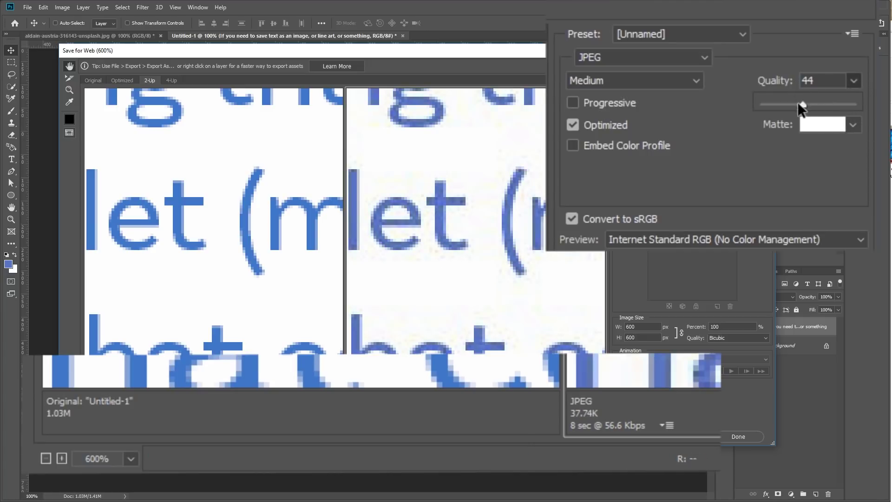
pyautogui.click(776, 103)
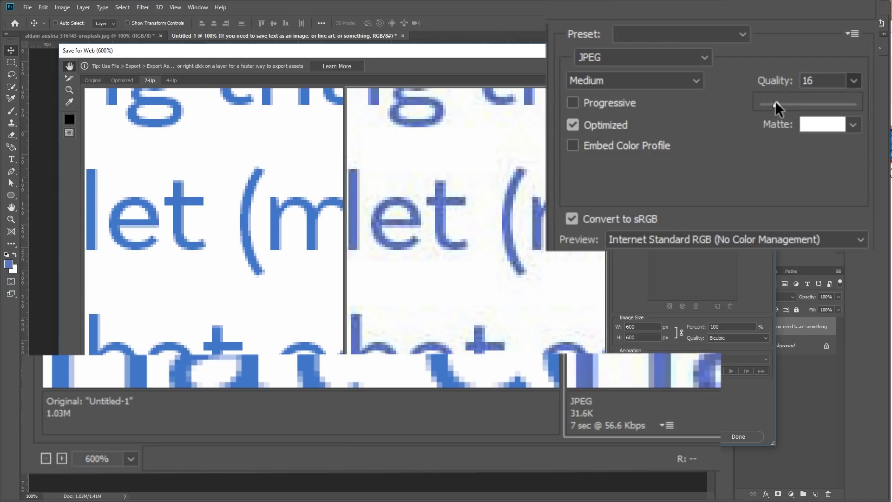
pyautogui.click(463, 227)
pyautogui.hotkey('ctrl', '-')
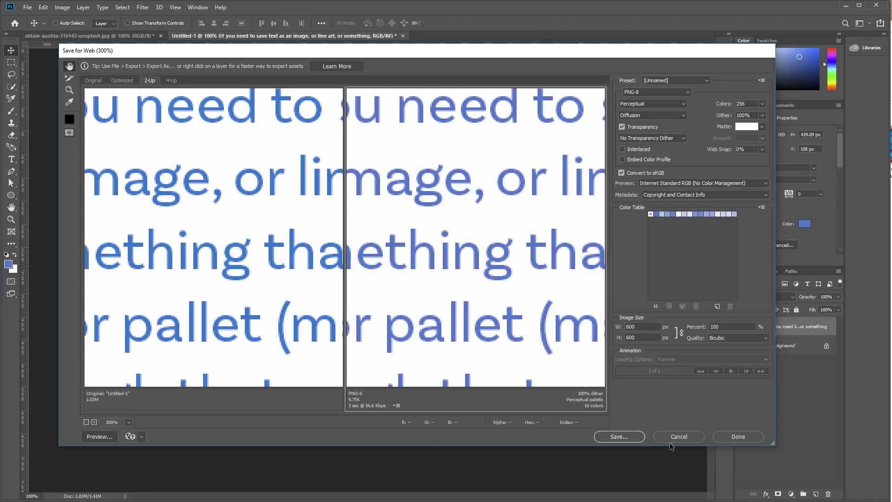
# Step: Cancel the Save for Web dialog without saving
pyautogui.click(671, 439)
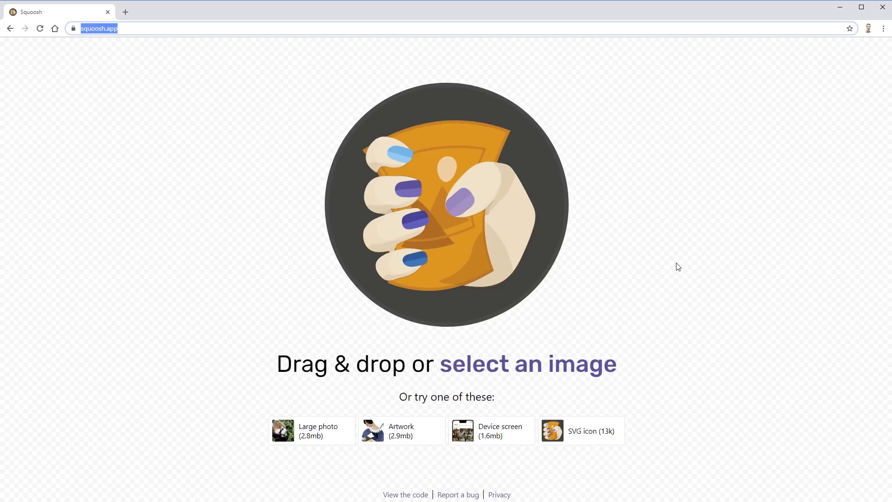
# Step: Load the beach-sunset photo from the jpg folder into Squoosh as 25.4 kB MozJPEG quality 75
pyautogui.click(609, 156)
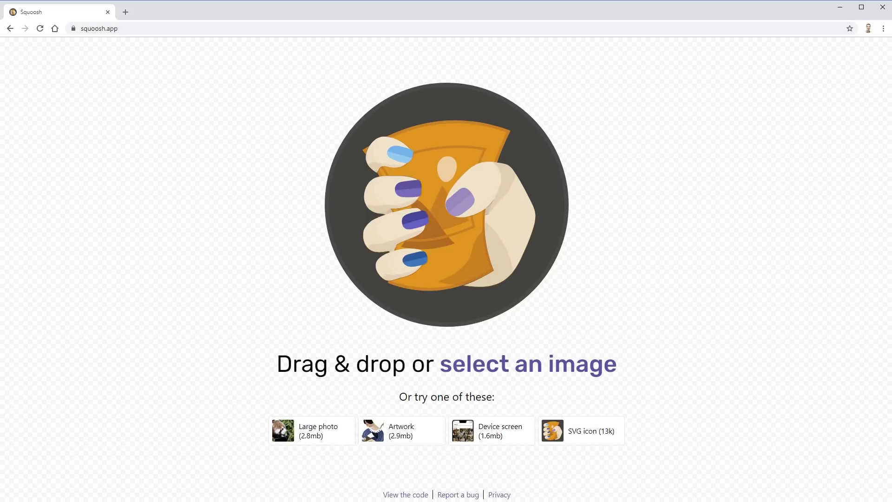
pyautogui.hotkey('alt', 'Tab')
pyautogui.moveTo(819, 44); pyautogui.dragTo(421, 292)
pyautogui.click(707, 166)
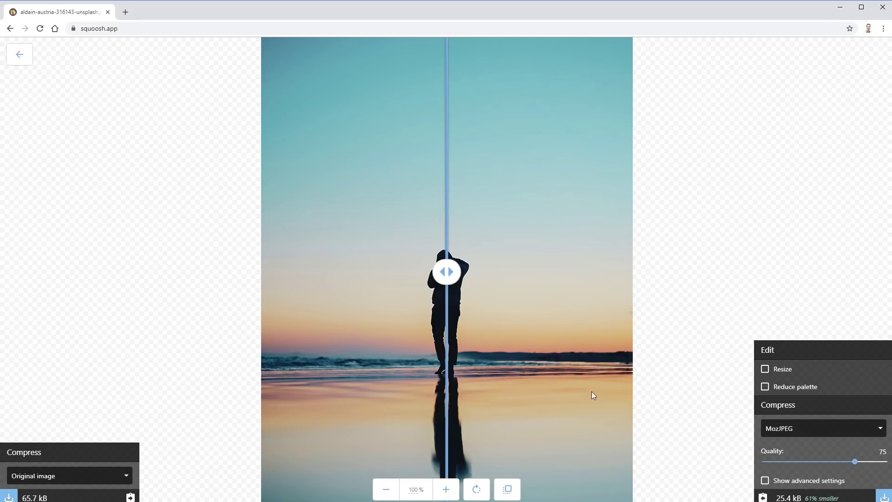
# Step: Switch the codec to WebP, zoom to 244%, and drop quality to 0 (5.56 kB)
pyautogui.moveTo(447, 272)
pyautogui.mouseDown()
pyautogui.moveTo(396, 270)
pyautogui.moveTo(446, 272)
pyautogui.mouseUp()
pyautogui.click(773, 428)
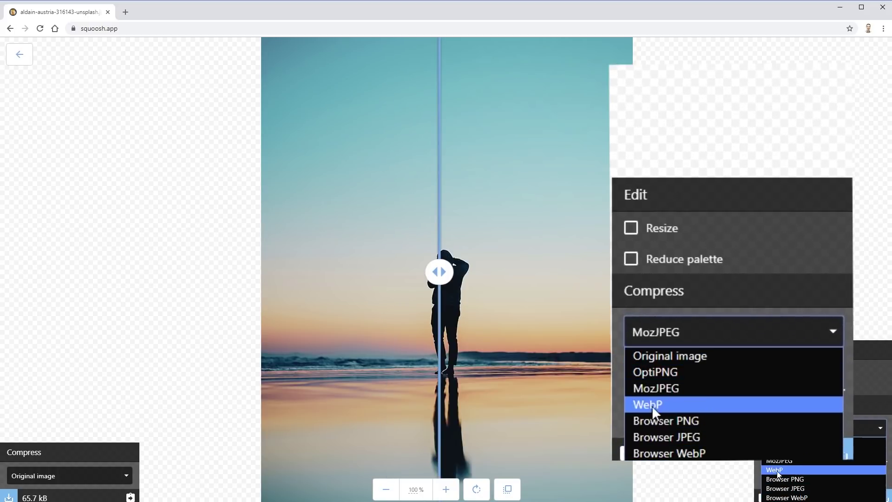
pyautogui.click(776, 471)
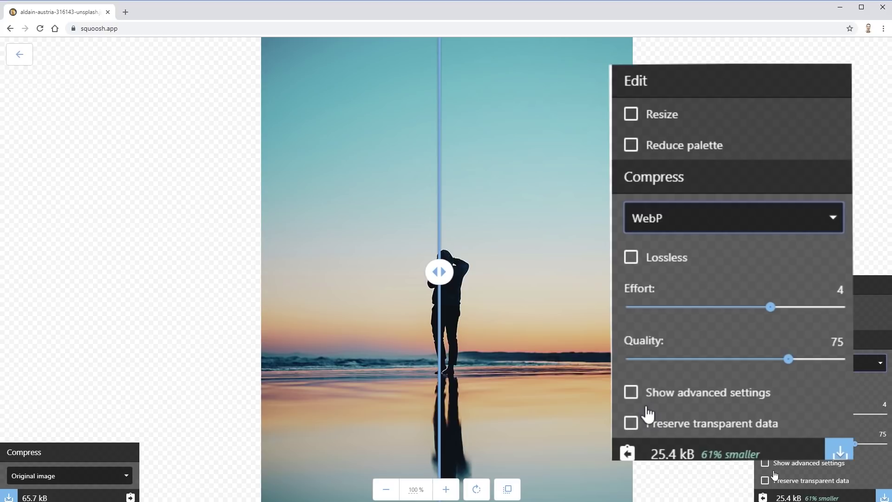
pyautogui.click(445, 490)
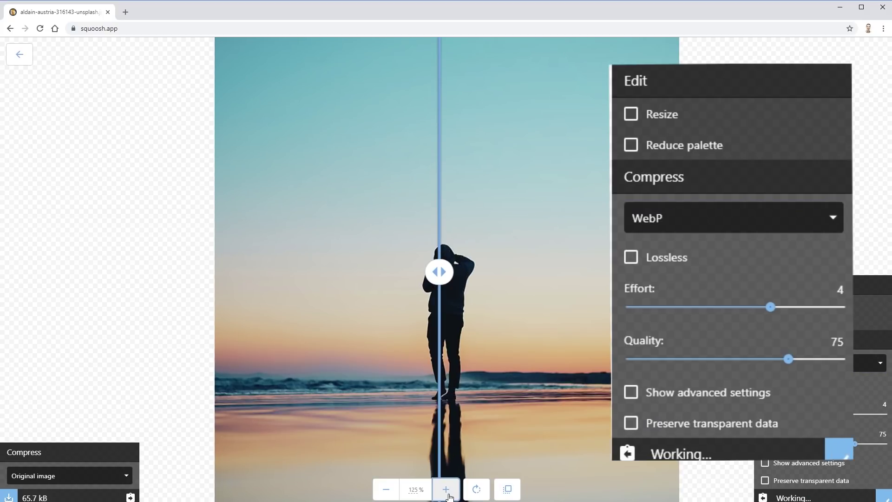
pyautogui.click(445, 490)
pyautogui.click(445, 489)
pyautogui.click(446, 489)
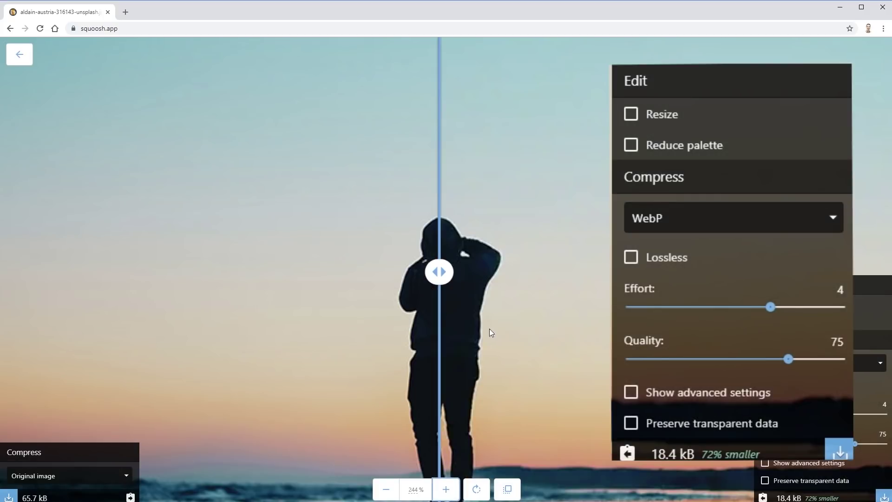
pyautogui.moveTo(789, 359); pyautogui.dragTo(581, 364)
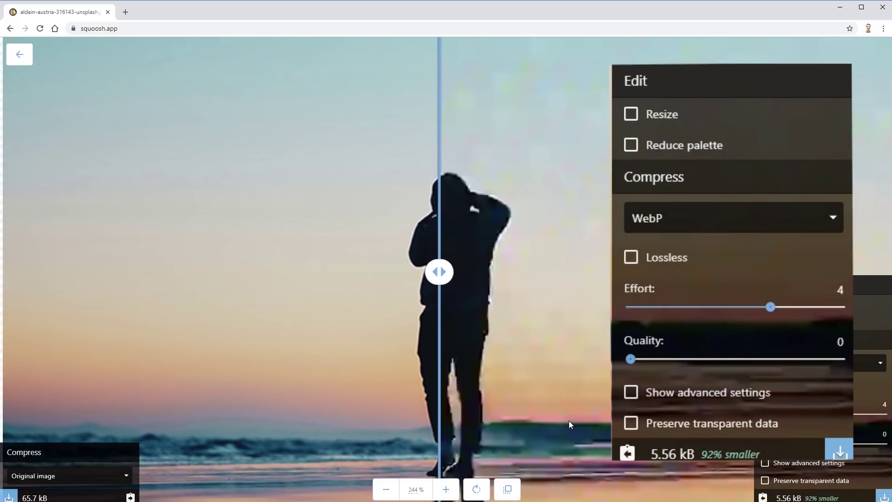
# Step: Shift the comparison divider and raise WebP quality to 66.2, giving 16.5 kB
pyautogui.moveTo(431, 273); pyautogui.dragTo(457, 275)
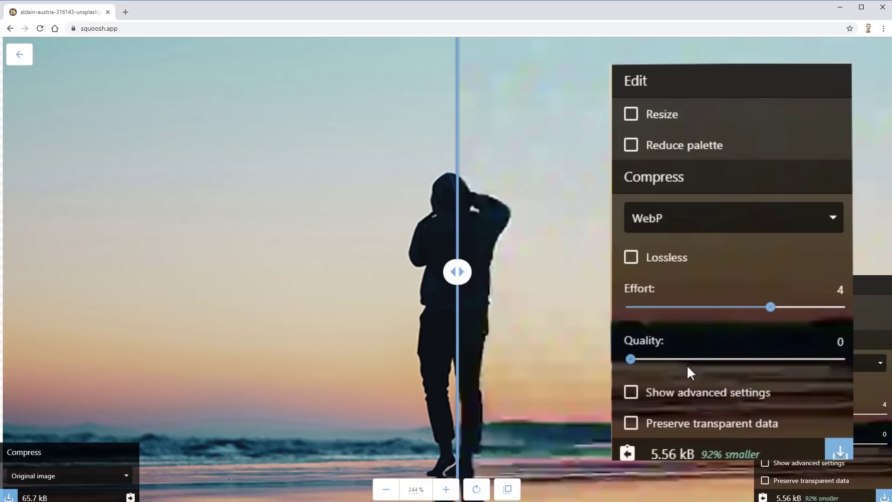
pyautogui.moveTo(744, 363); pyautogui.dragTo(770, 359)
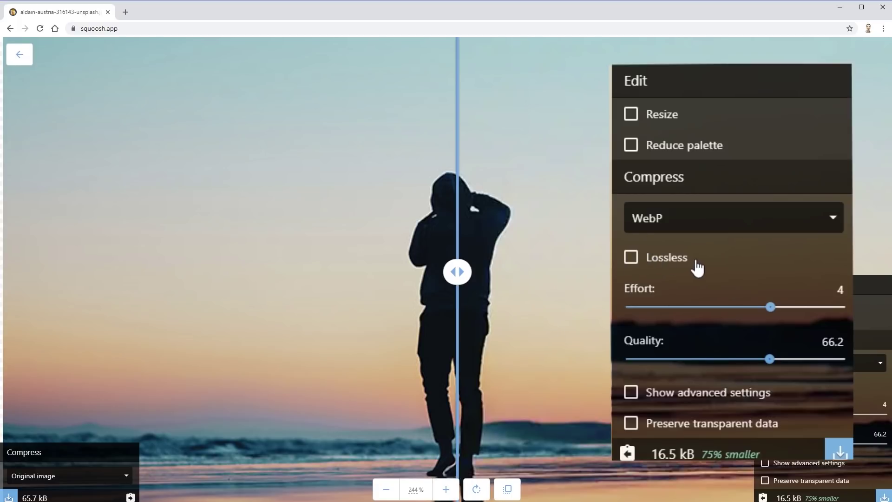
# Step: Turn on lossless WebP (243 kB, 269% bigger), then switch back to lossy
pyautogui.click(662, 263)
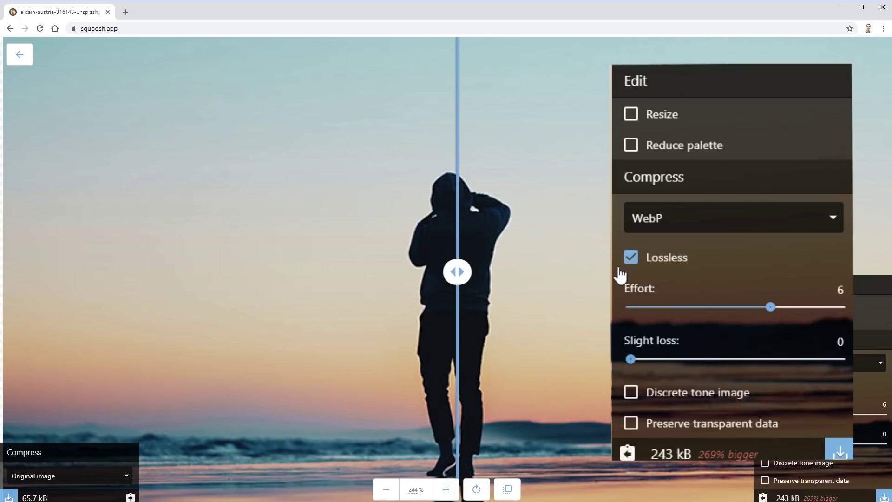
pyautogui.click(631, 257)
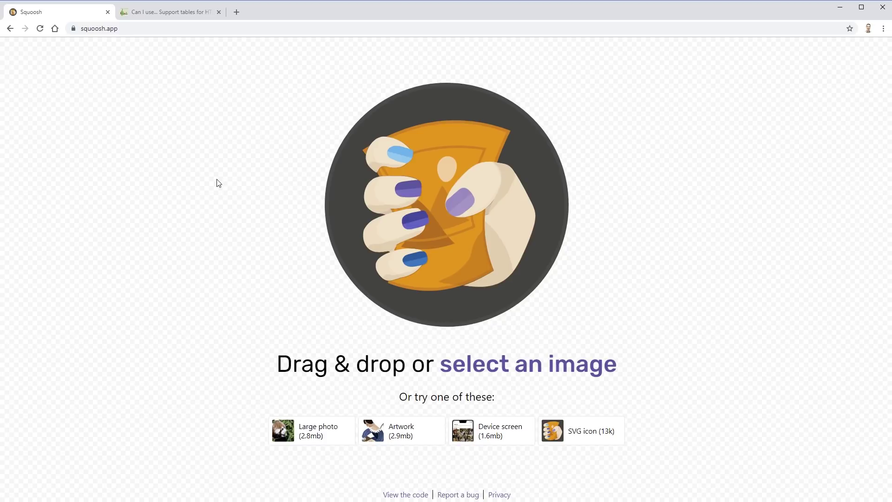
# Step: Highlight the 72.34% global WebP support figure on Can I use, then bring the jpg folder forward
pyautogui.click(162, 15)
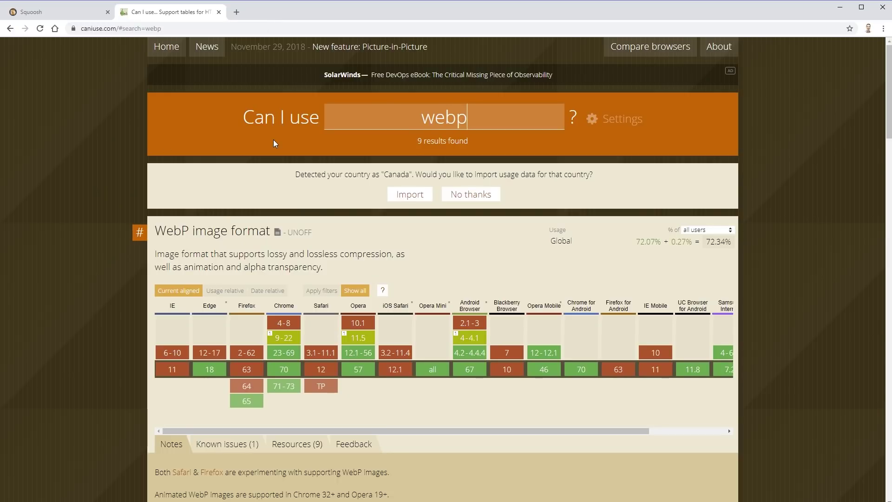
pyautogui.doubleClick(715, 242)
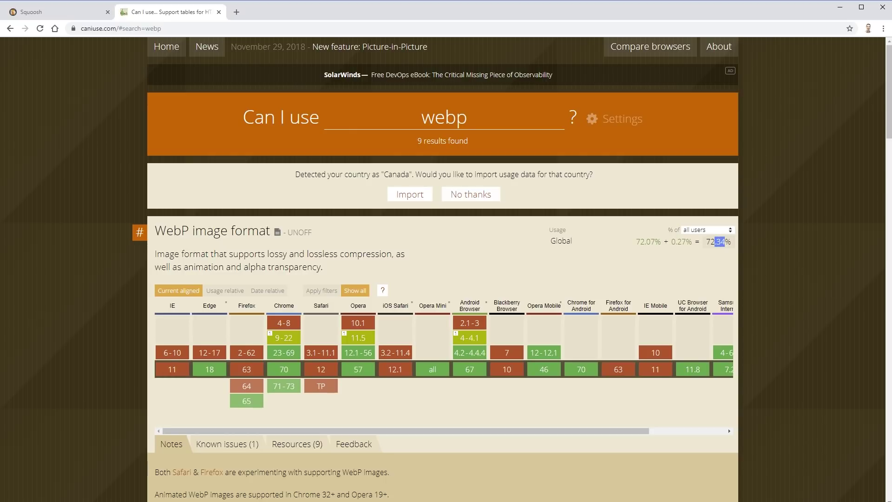
pyautogui.hotkey('alt', 'Tab')
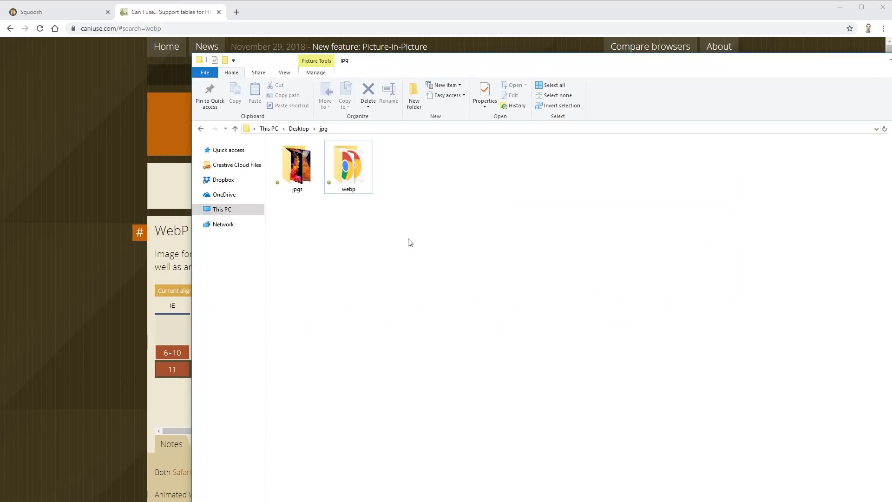
# Step: Show the jpgs (2.03 MB) and webp (805 KB) folder Properties side by side, ten files each
pyautogui.hotkey('alt', 'Tab')
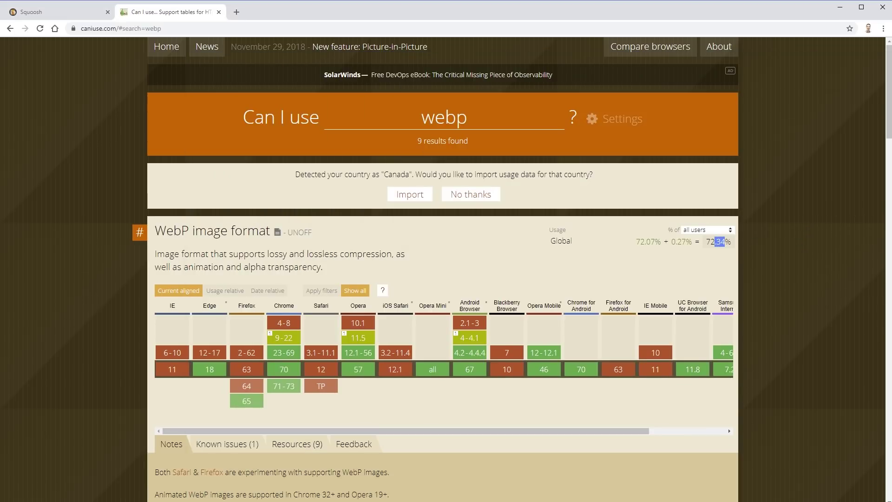
pyautogui.hotkey('alt', 'Tab')
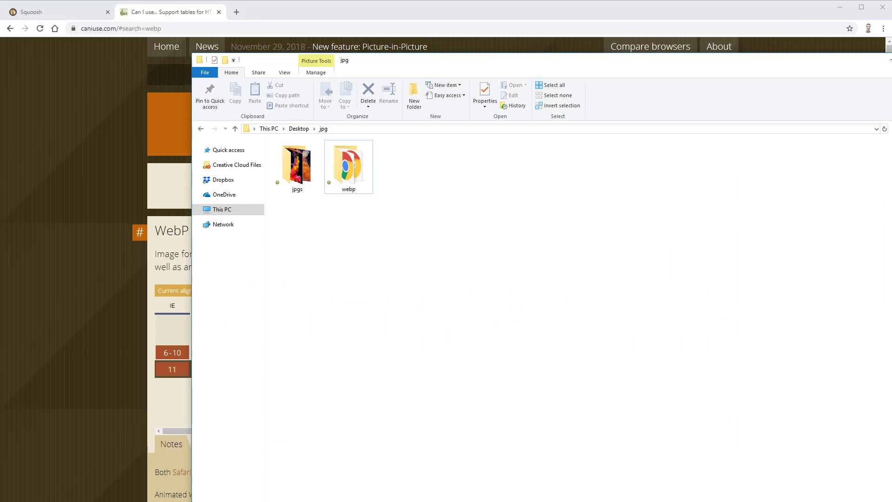
pyautogui.click(310, 195)
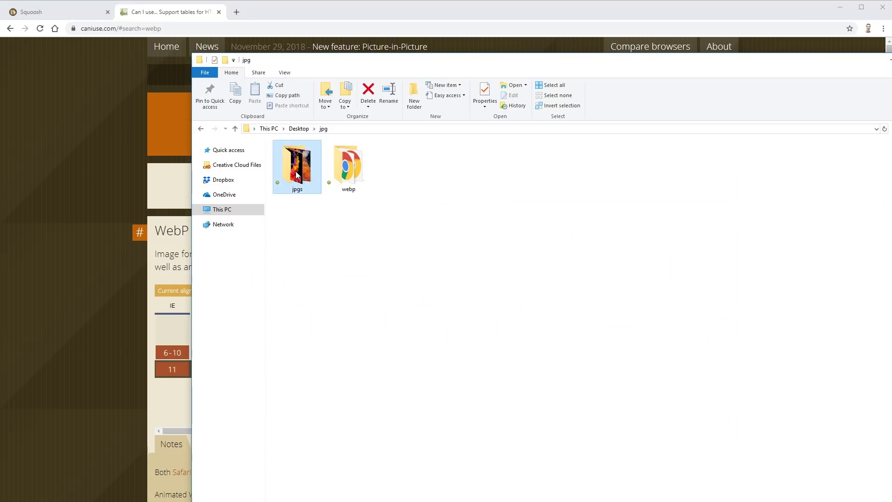
pyautogui.click(365, 347)
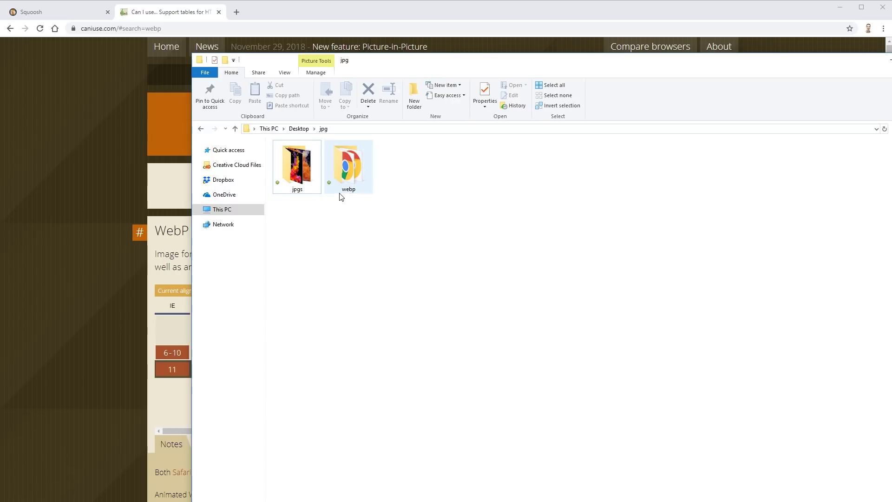
pyautogui.press('Left')
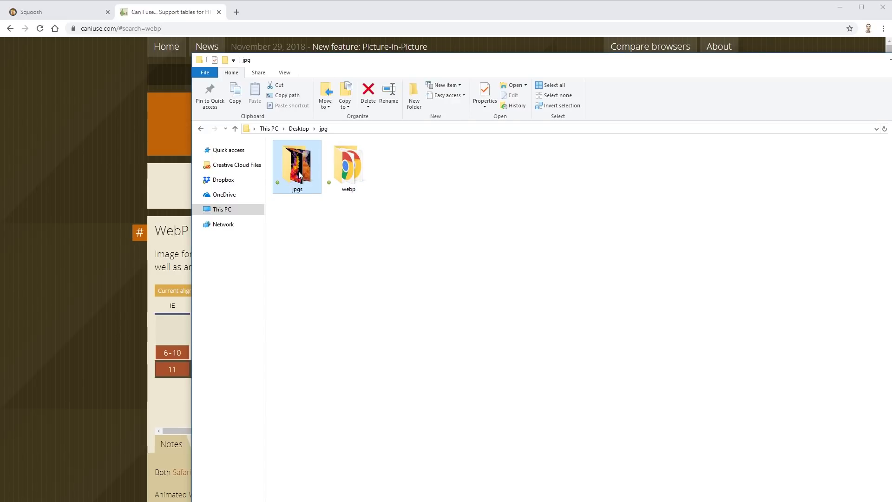
pyautogui.press('Right')
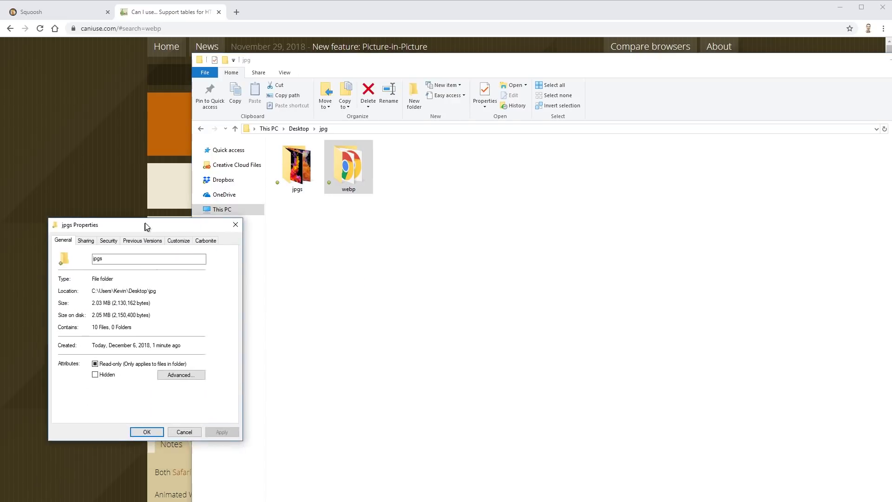
pyautogui.moveTo(143, 224); pyautogui.dragTo(155, 188)
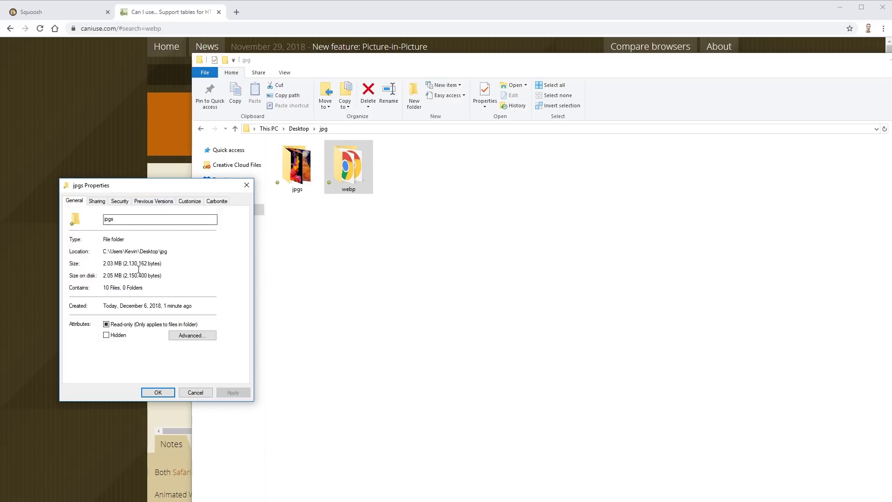
pyautogui.hotkey('alt', 'Return')
pyautogui.moveTo(342, 492); pyautogui.dragTo(338, 188)
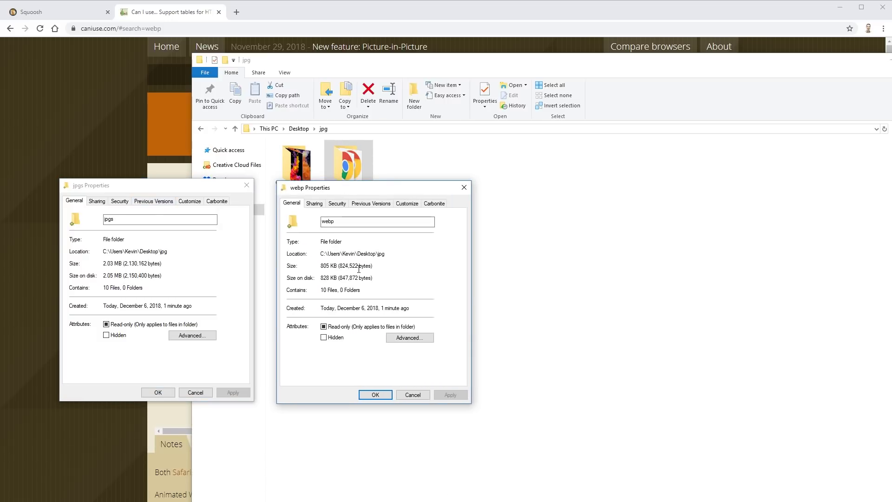